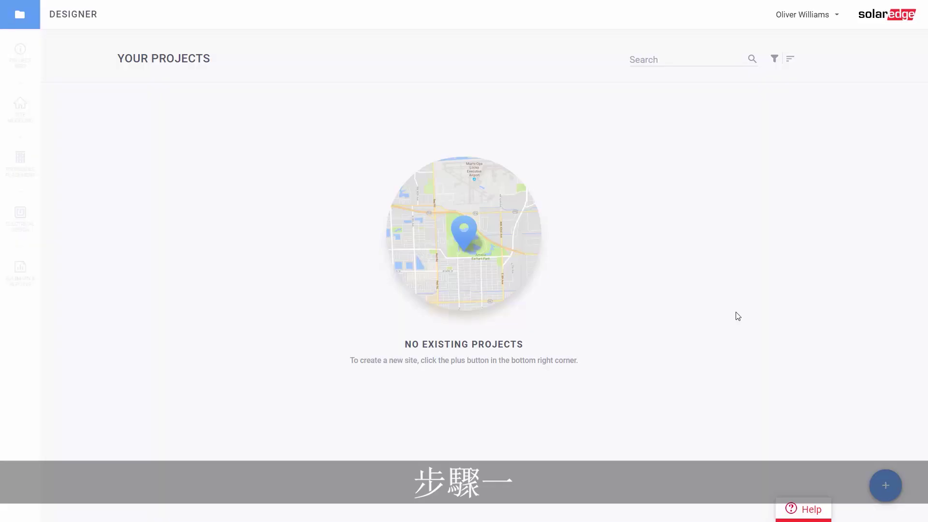
Start a new commercial project and name it "Commercial rooftop"
click(885, 485)
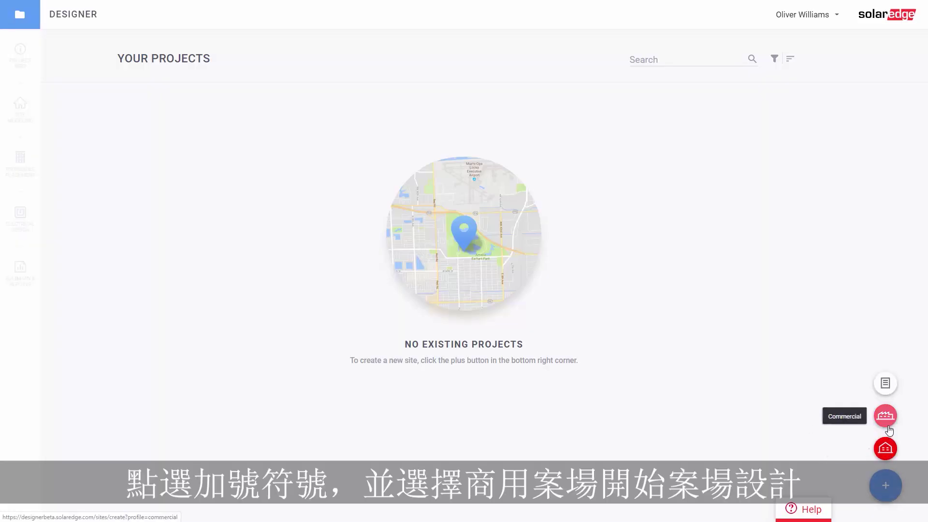
click(888, 424)
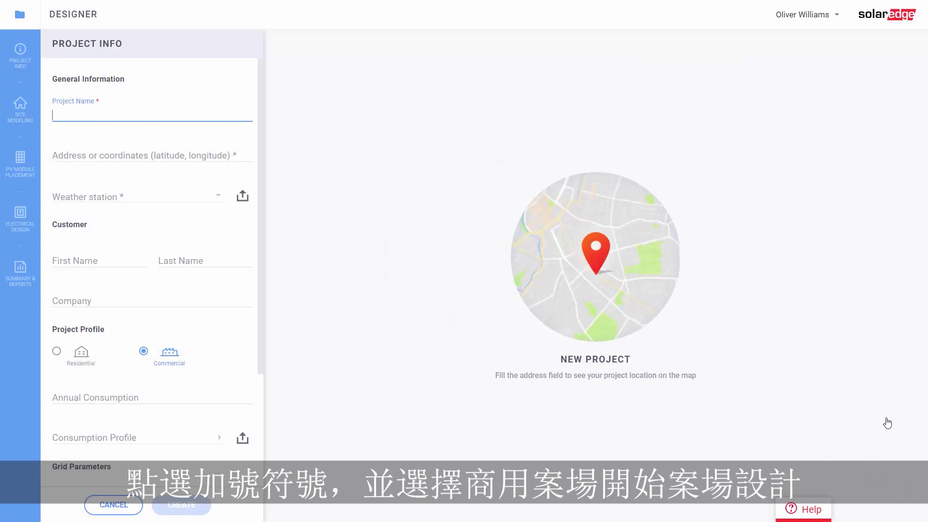
text(Commerci)
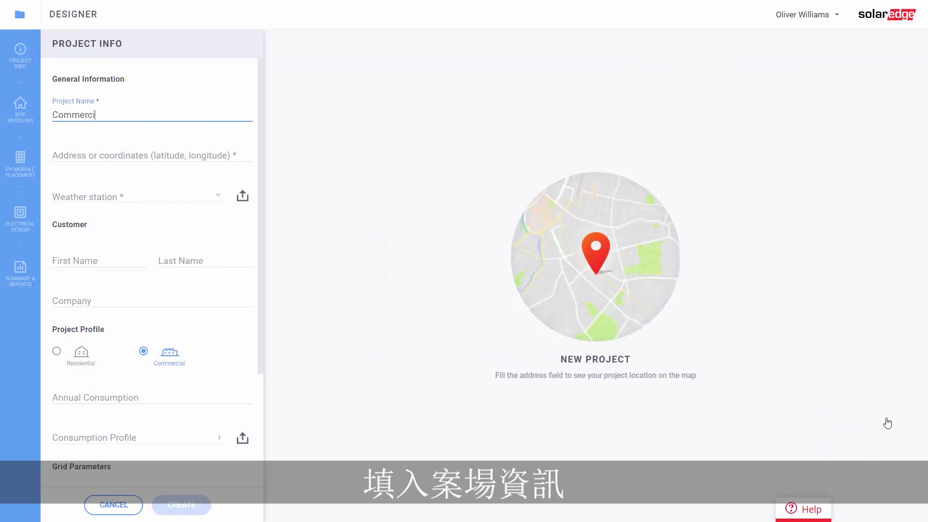
text(al roofto)
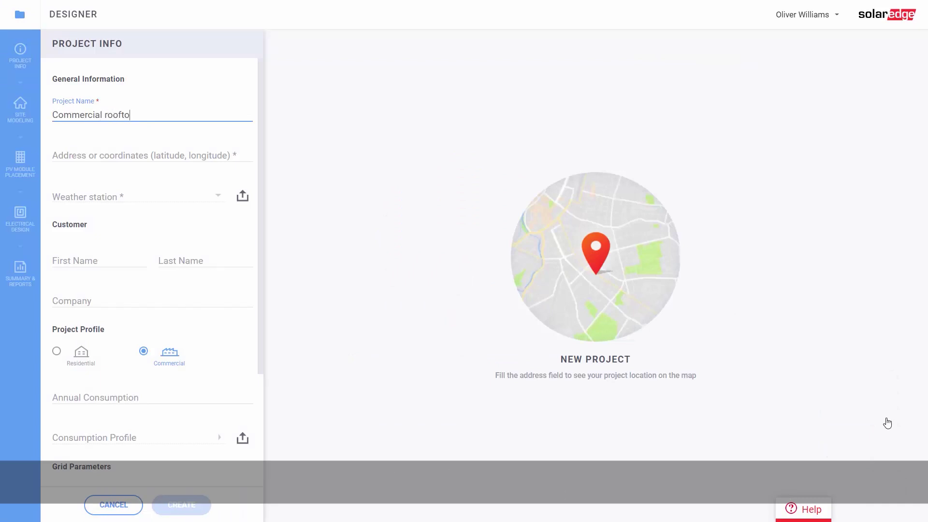
Enter the site's postal address and frame the whole building roof inside the satellite image area
key(Tab)
text(Nieuwe Langeweg 30, Hoogvliet Rotterdam, 3194 DB, Netherlands)
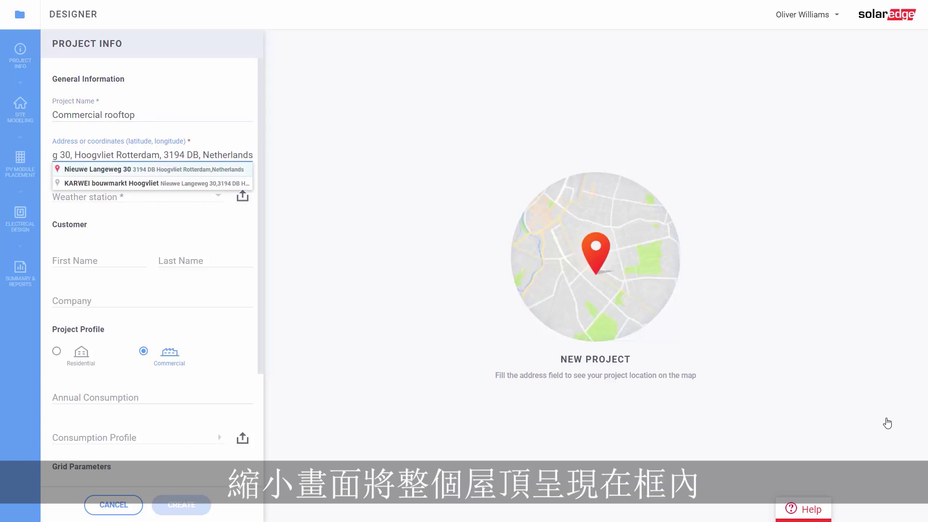
key(Return)
drag(599, 267, 599, 281)
scroll(643, 323, down, 1)
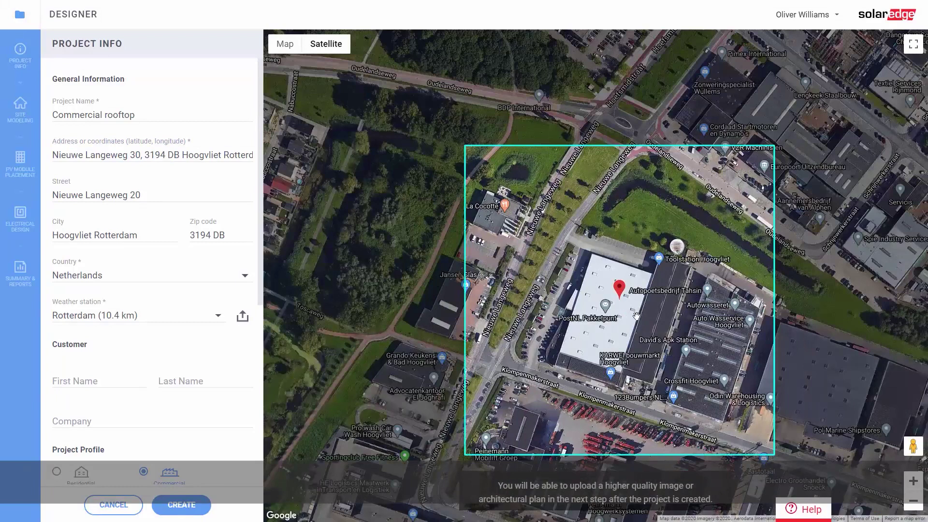
Set the weather station to Rotterdam (10.4 km) and the electricity grid to 400V L-L, 230V L-N
click(99, 321)
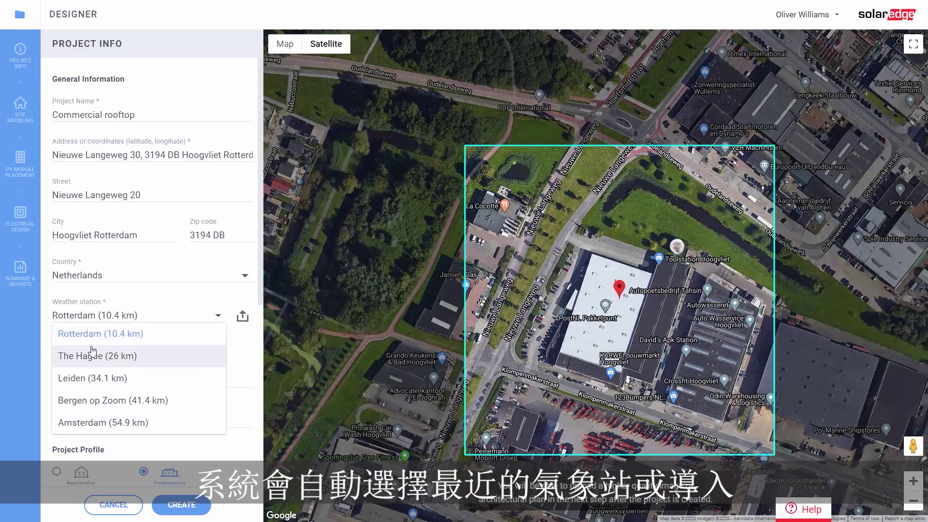
click(93, 335)
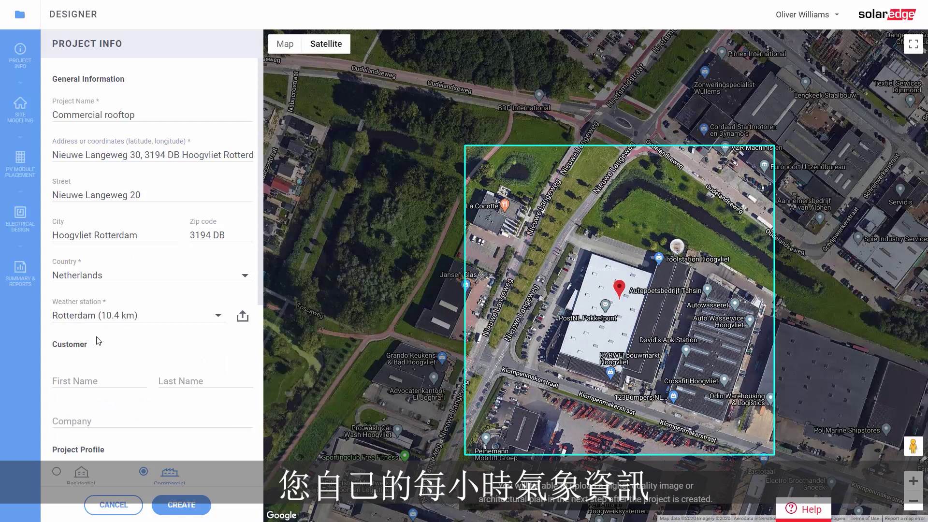
scroll(98, 342, down, 6)
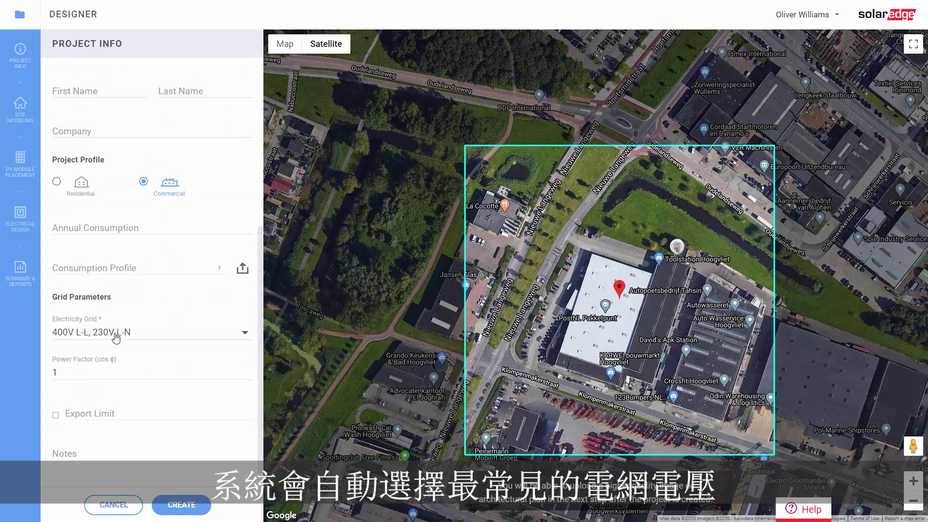
click(116, 337)
click(116, 358)
View the building in Street View, return to the satellite map and create the project
drag(618, 311, 599, 250)
drag(912, 445, 503, 302)
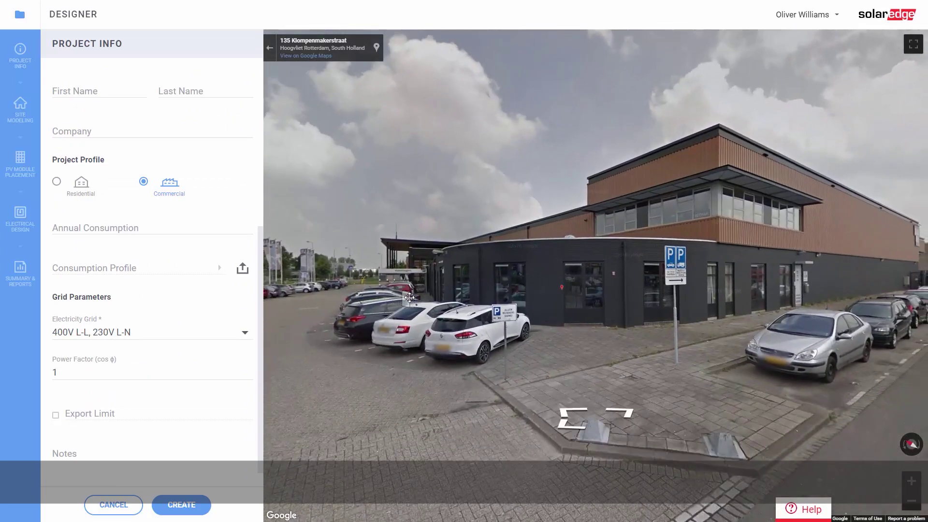
click(269, 50)
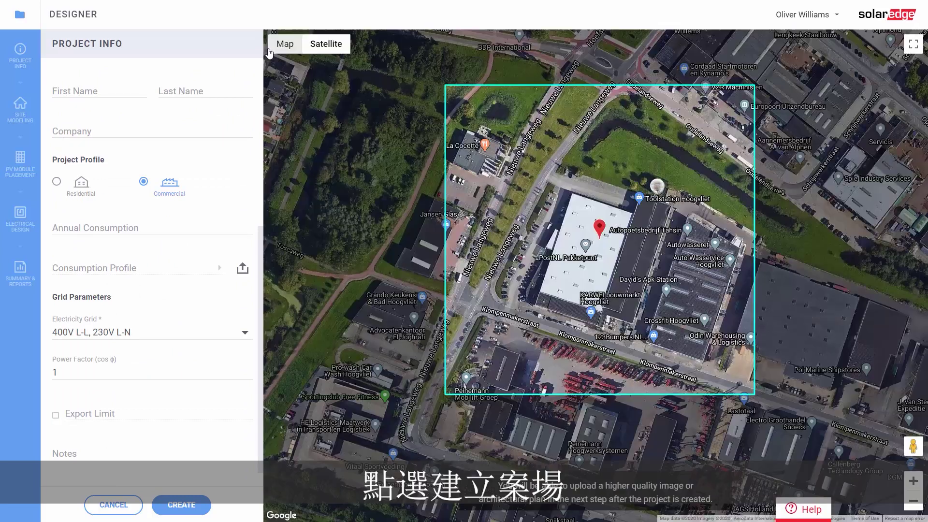
click(182, 505)
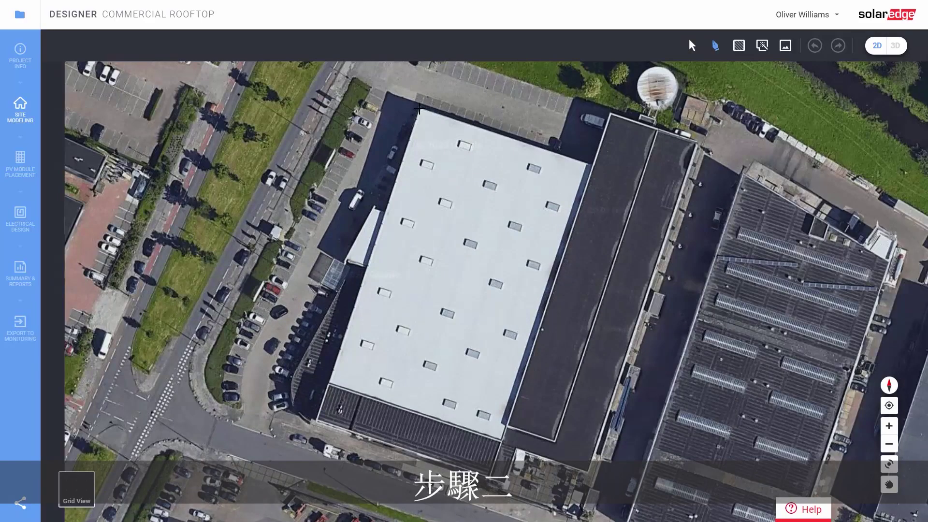
Trace the large white roof as a closed rectangle of about 49.8 m by 79.6 m
click(418, 109)
click(592, 166)
click(501, 441)
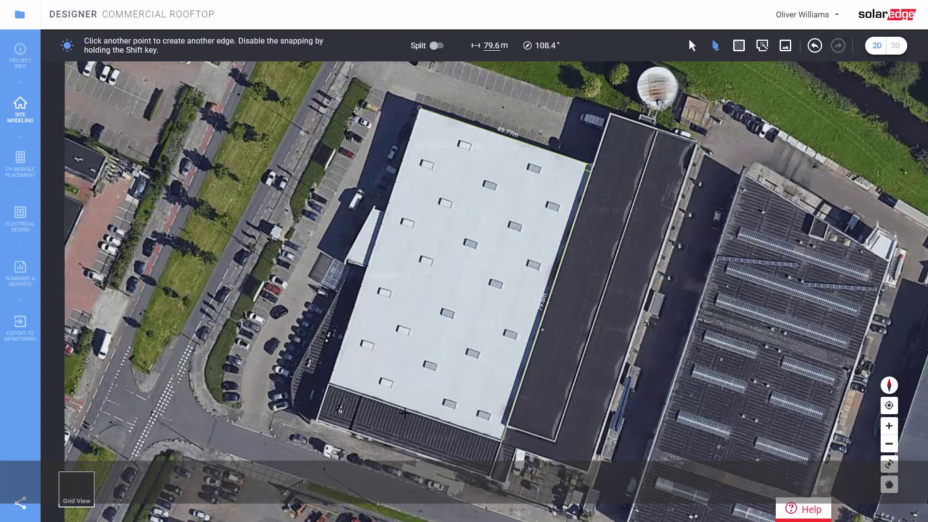
click(328, 384)
click(419, 108)
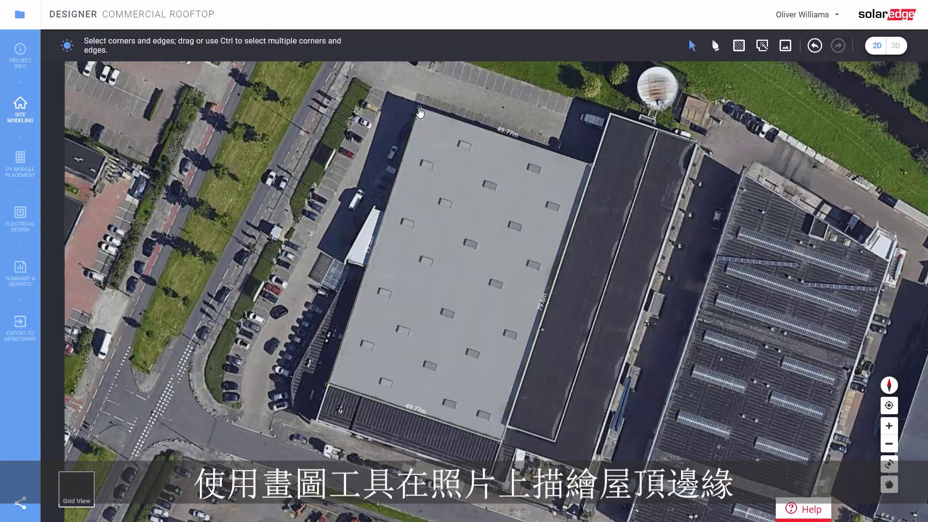
Trace the narrow dark roof beside the white one, about 14 m wide and 90.5 m long
double_click(593, 166)
click(610, 112)
click(656, 127)
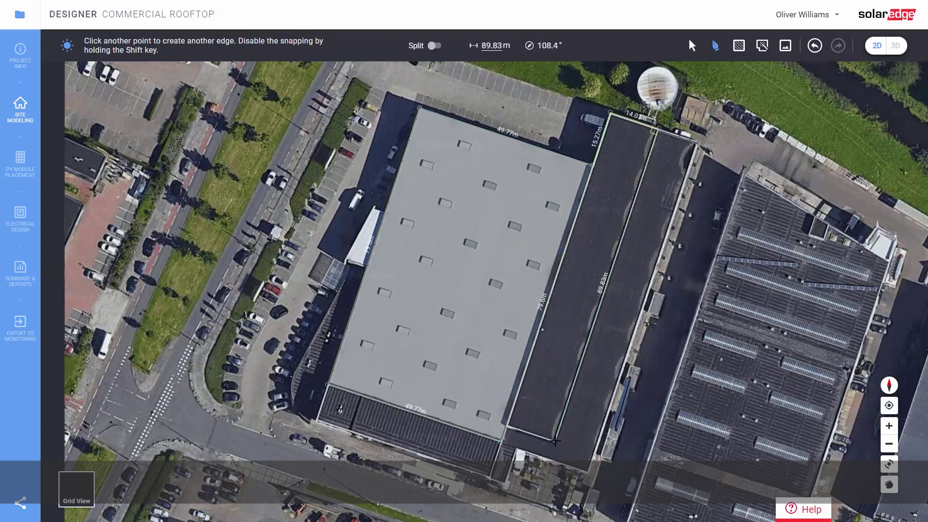
click(554, 442)
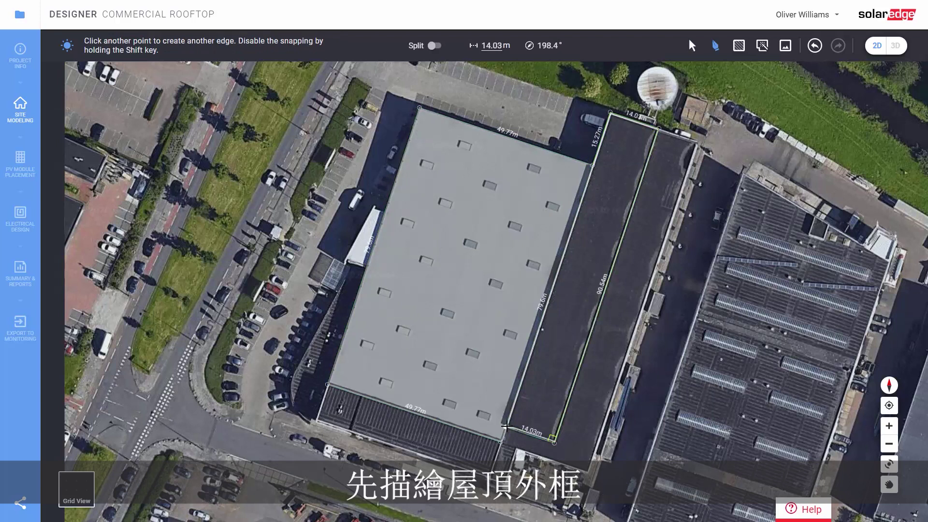
click(508, 427)
Split the long edge shared by the white roof and the narrow dark roof so it becomes a wall
scroll(503, 432, up, 3)
click(504, 385)
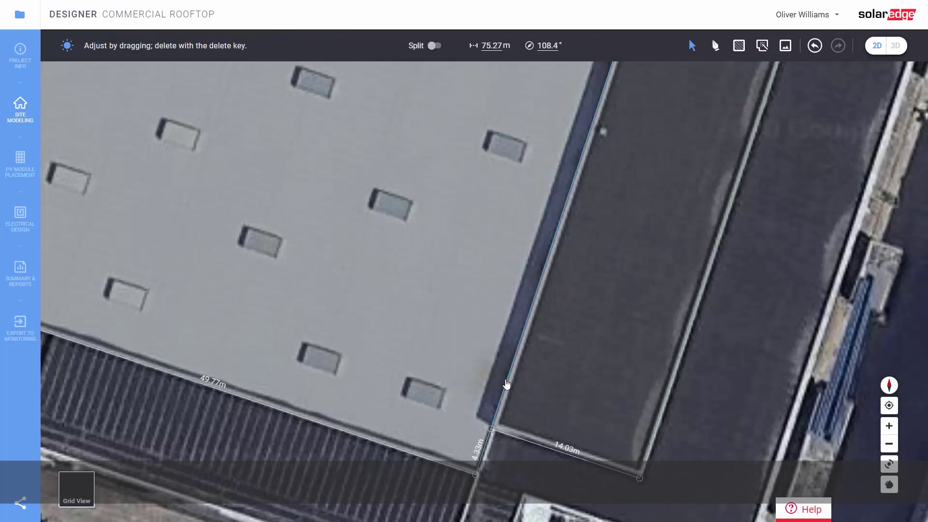
click(434, 47)
scroll(454, 234, down, 3)
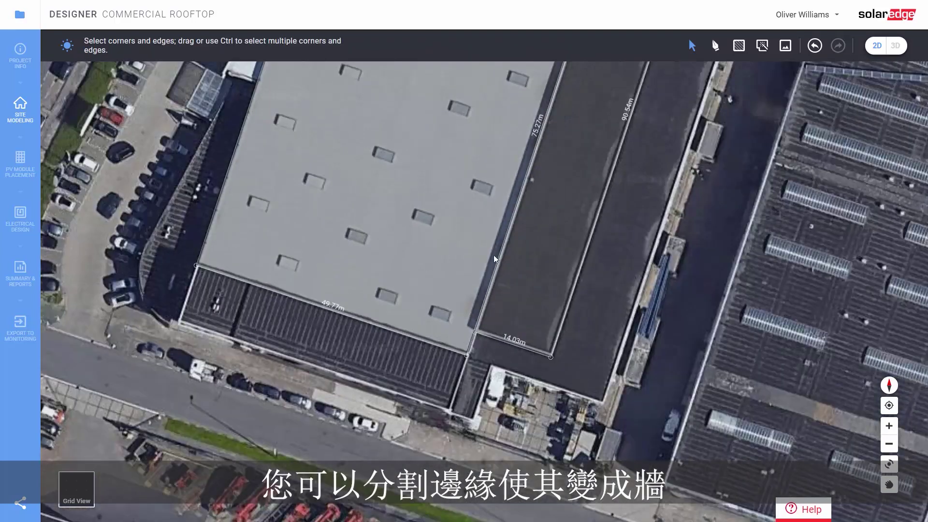
Draw the parapet's inner outline just inside the white roof's edges, about 48.6 m by 78.4 m
right_drag(449, 238, 495, 254)
right_drag(258, 287, 245, 331)
scroll(225, 311, up, 3)
double_click(234, 340)
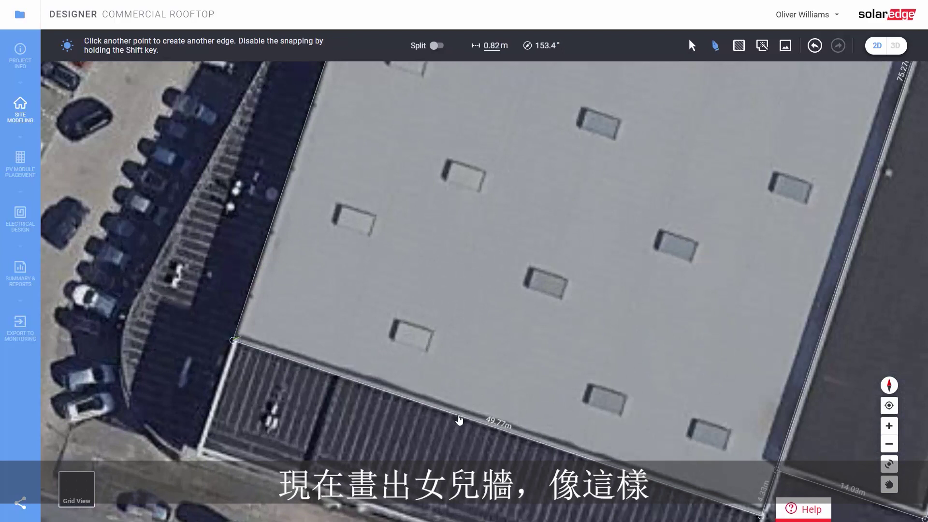
click(757, 507)
scroll(793, 276, down, 5)
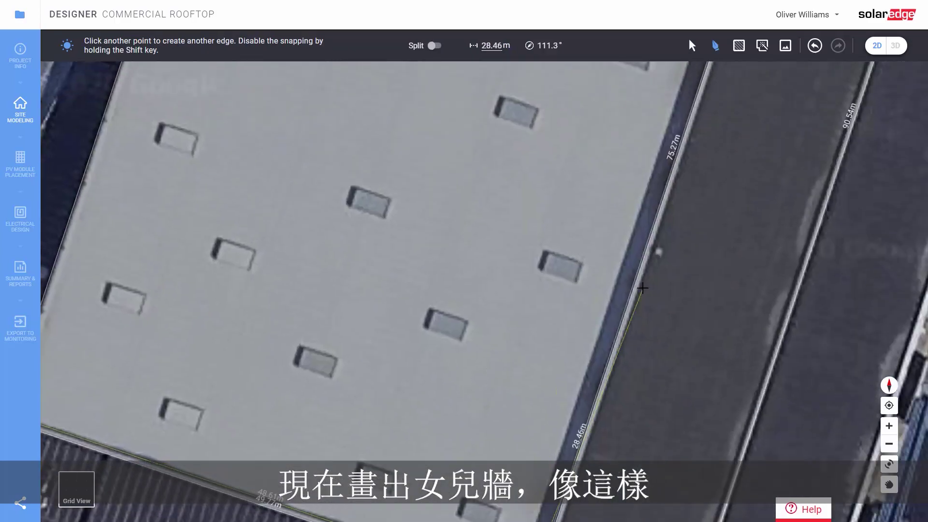
scroll(703, 93, up, 5)
click(703, 93)
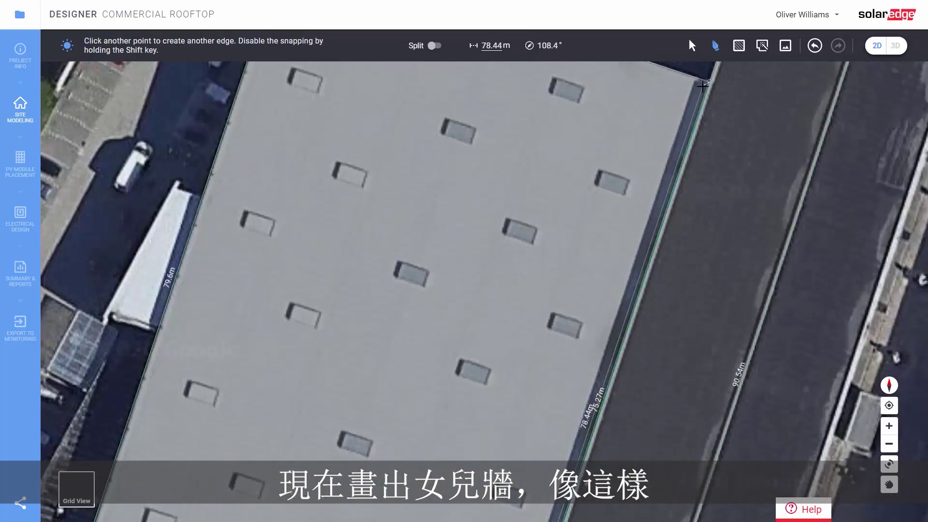
scroll(704, 92, down, 3)
scroll(448, 286, up, 3)
key(Escape)
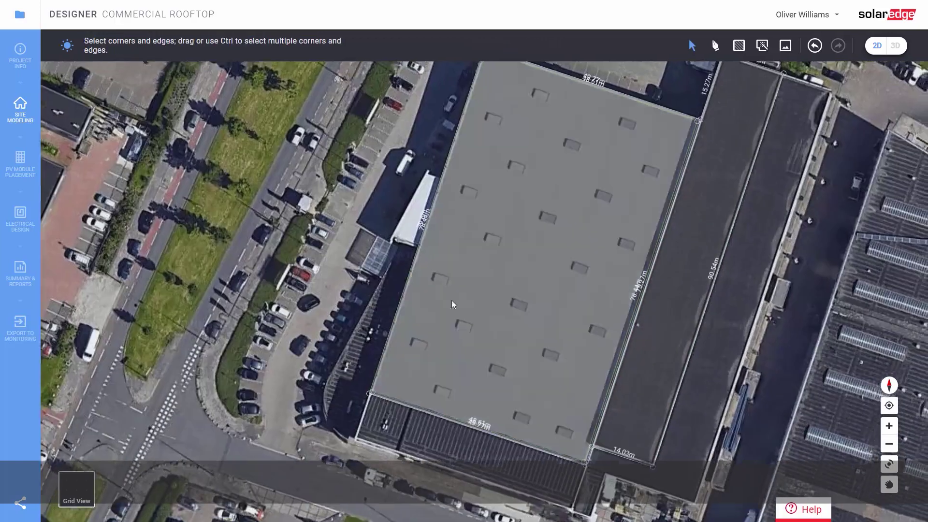
Draw the parapet's inner outline just inside the narrow dark roof's edges, about 13 m by 89.6 m
scroll(534, 121, up, 4)
key(d)
click(538, 126)
click(753, 200)
scroll(753, 199, down, 3)
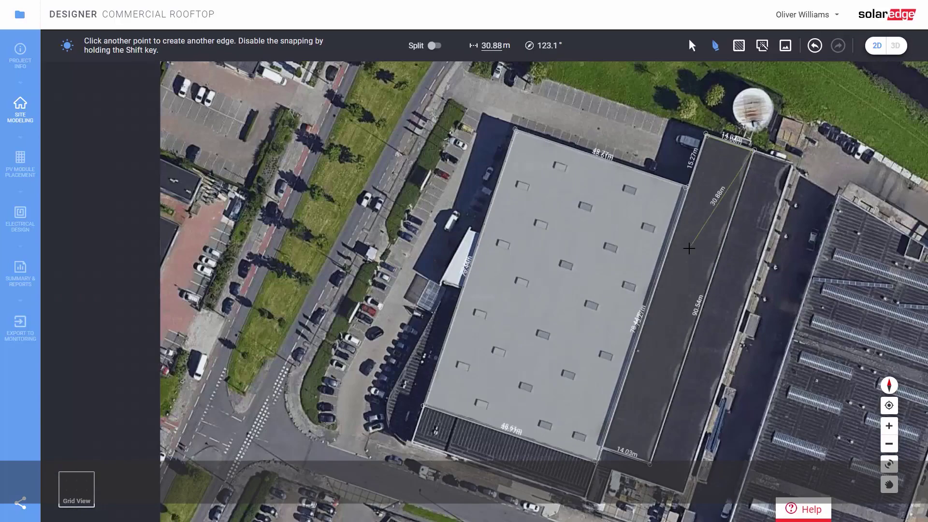
scroll(648, 463, up, 3)
click(648, 463)
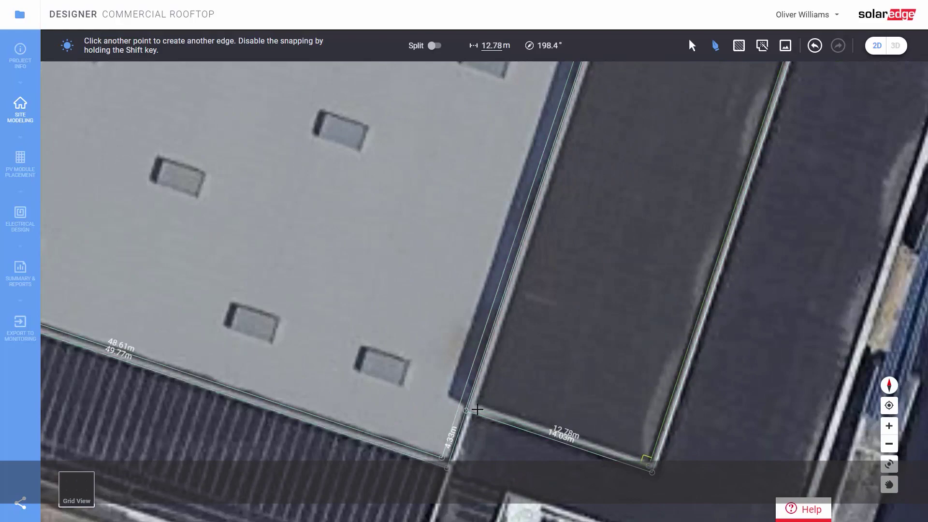
click(476, 407)
scroll(580, 226, down, 3)
scroll(518, 205, up, 3)
click(519, 206)
Align the view with the building and draw a rectangular obstacle over the white roof's upper-left skylight
right_drag(537, 323, 649, 186)
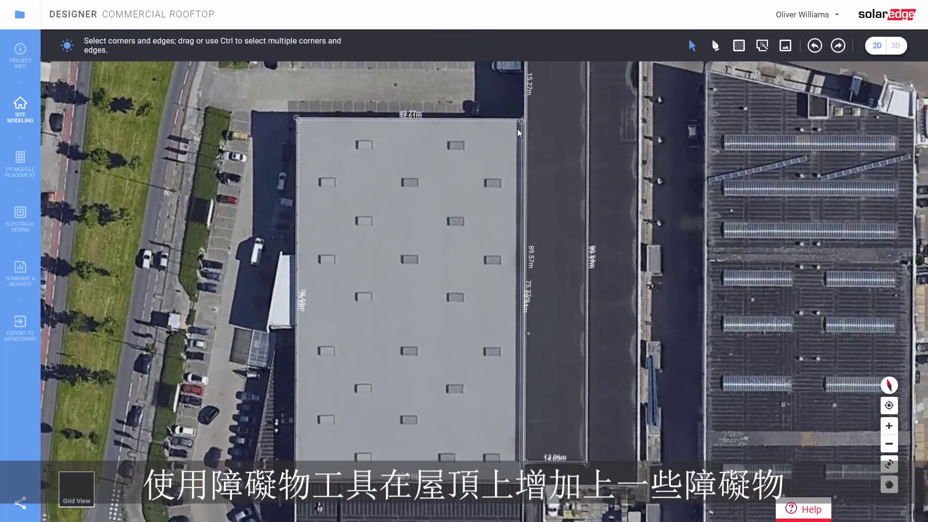
click(738, 45)
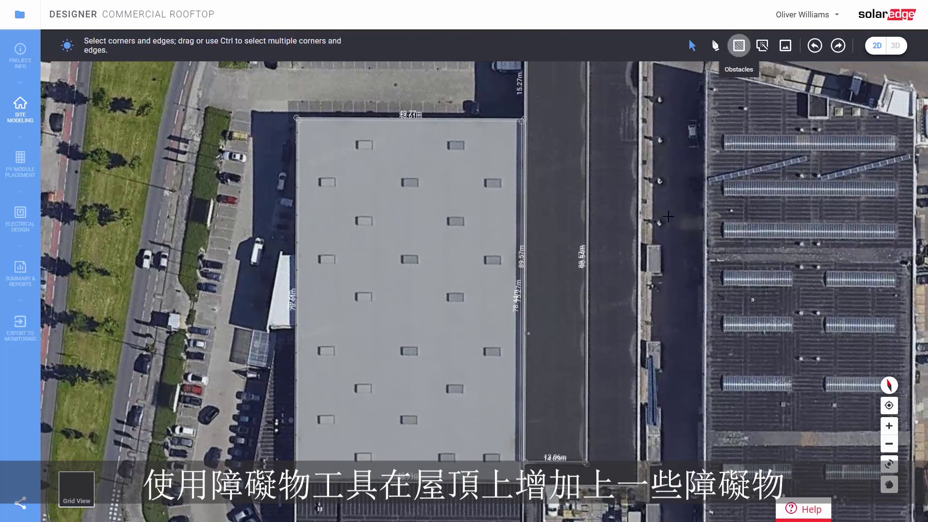
scroll(512, 290, up, 3)
scroll(505, 284, down, 2)
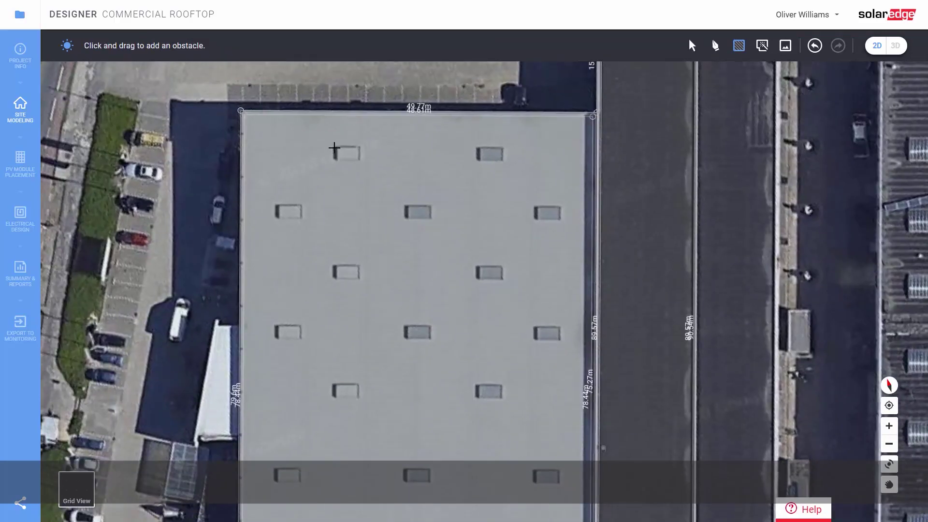
drag(334, 148, 354, 161)
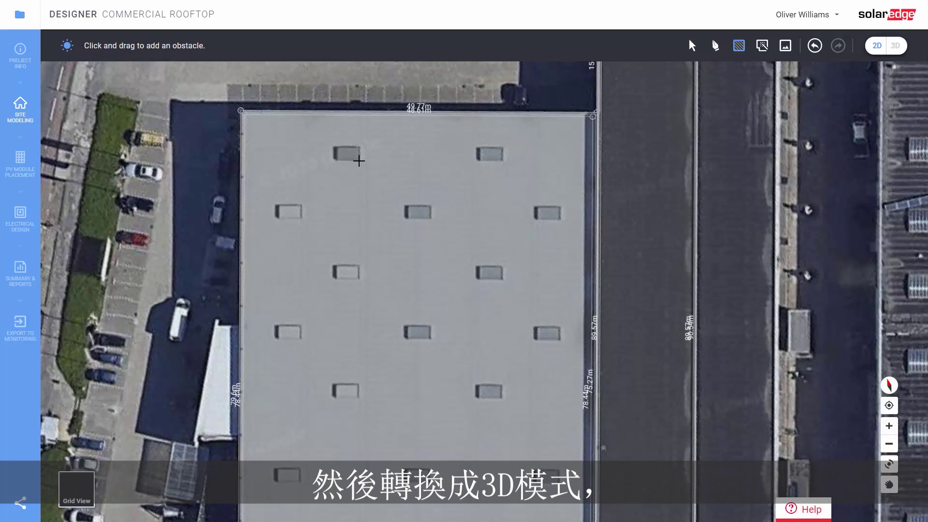
Switch the model to 3D and raise the white roof's inner surface to 10 m
click(895, 45)
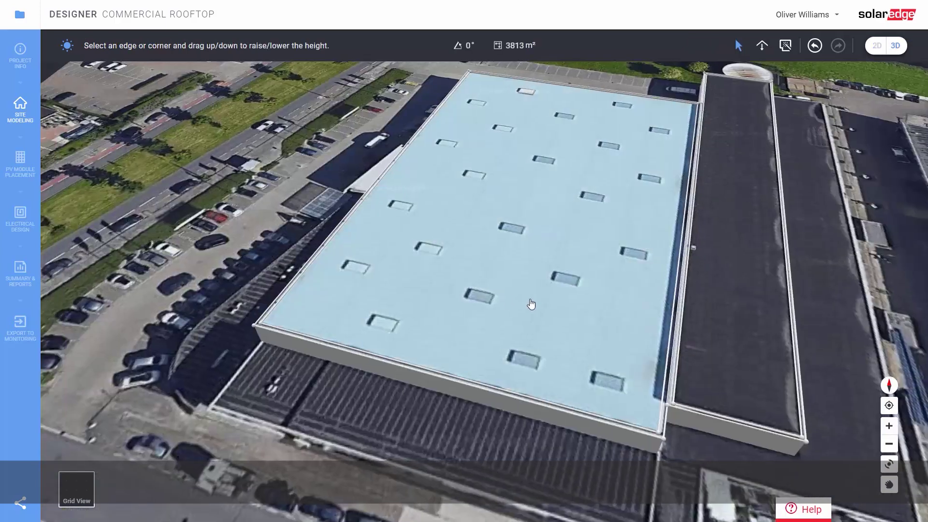
click(320, 360)
click(321, 360)
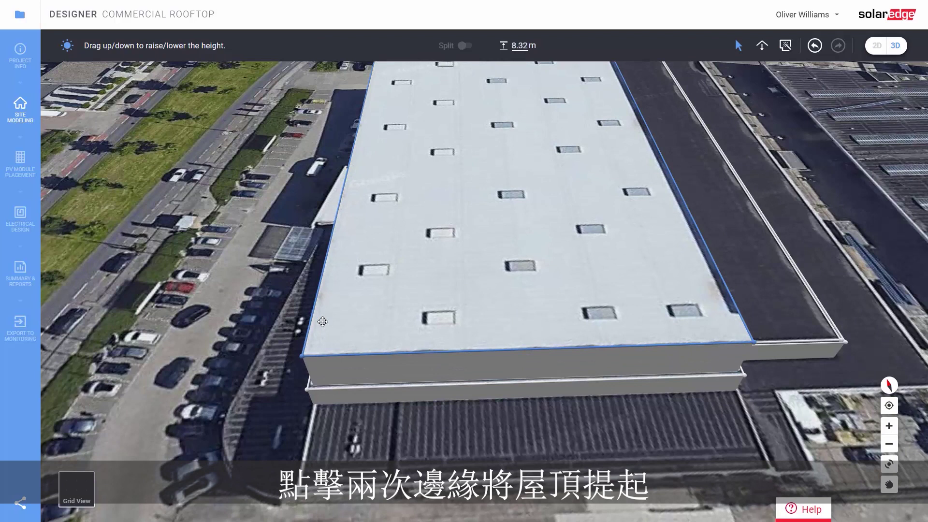
text(10)
key(Return)
Raise the outer parapet edges of the white roof to 11 m
double_click(326, 390)
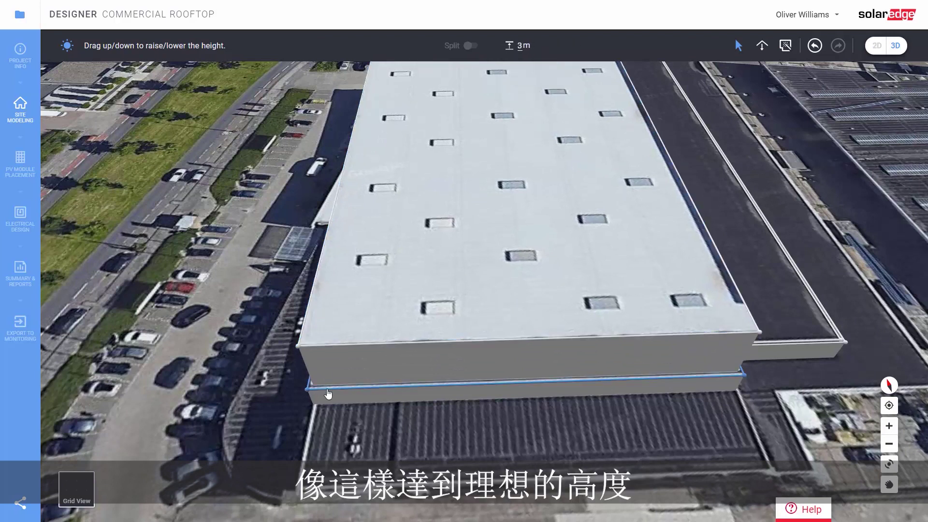
text(11)
key(Return)
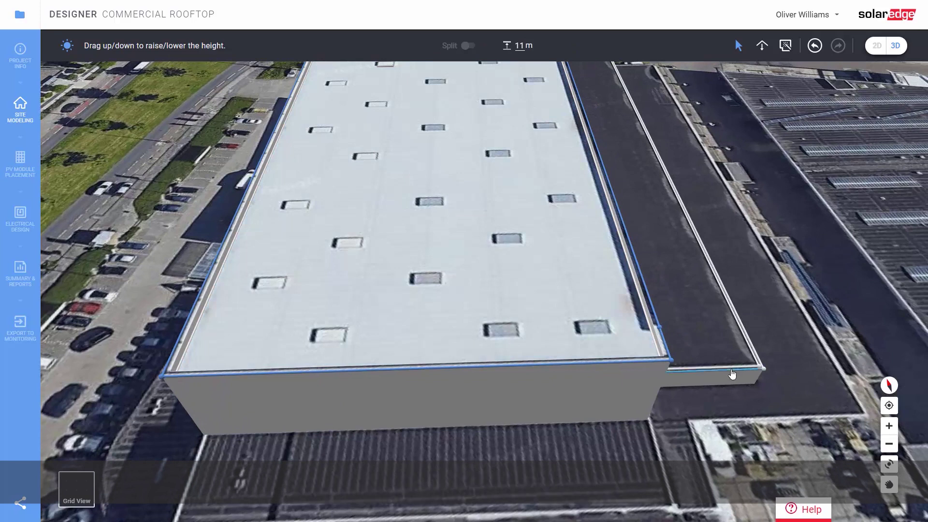
Raise the narrow dark roof's surface to 13 m and its outer parapet edges to 14 m
drag(732, 373, 739, 300)
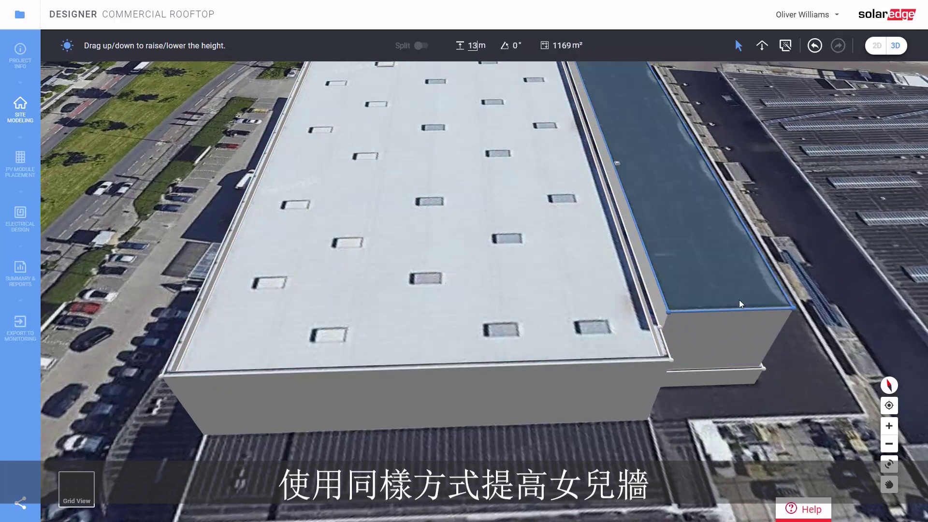
click(743, 375)
text(14)
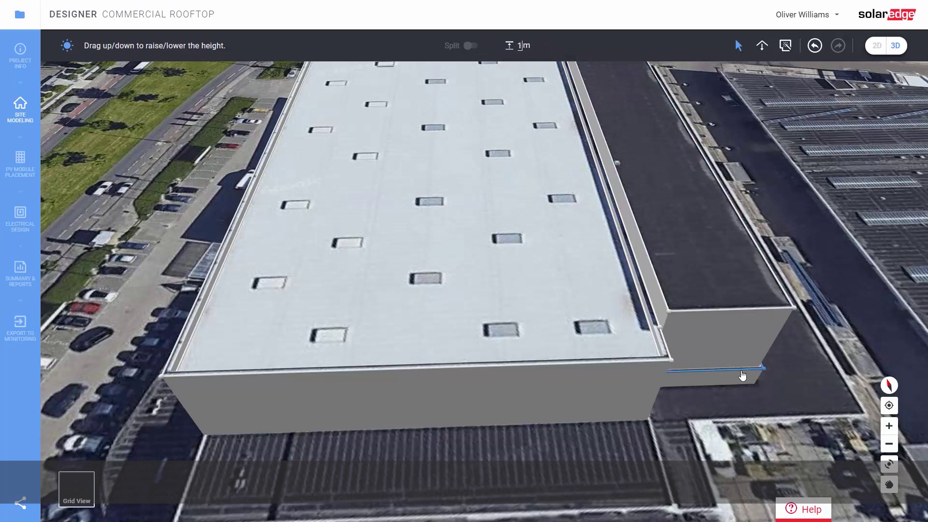
key(Return)
Set the height of the obstacle over the white roof's upper-left skylight to 1 m
right_drag(530, 280, 561, 346)
click(408, 180)
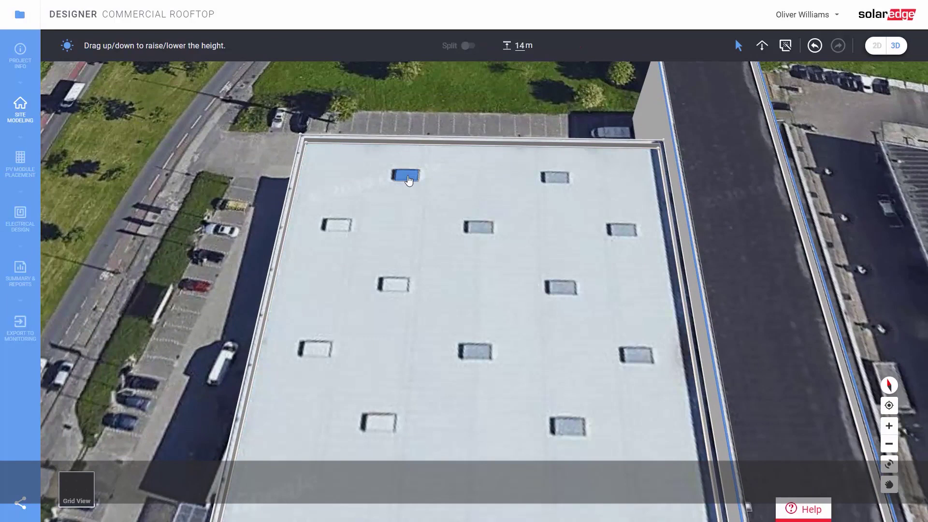
text(5)
key(BackSpace)
key(BackSpace)
key(BackSpace)
text(1)
key(Return)
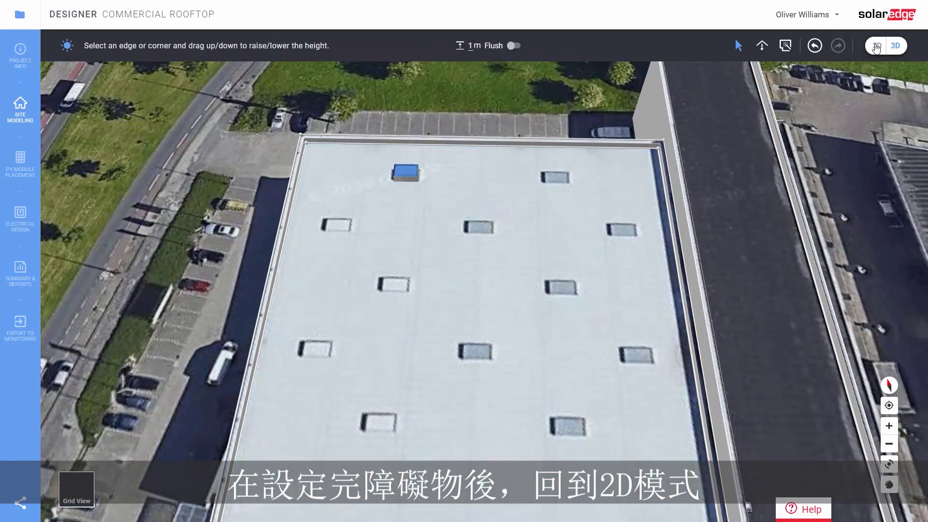
Return the model to 2D and paste a copy of the obstacle over the second skylight in the top row
click(876, 47)
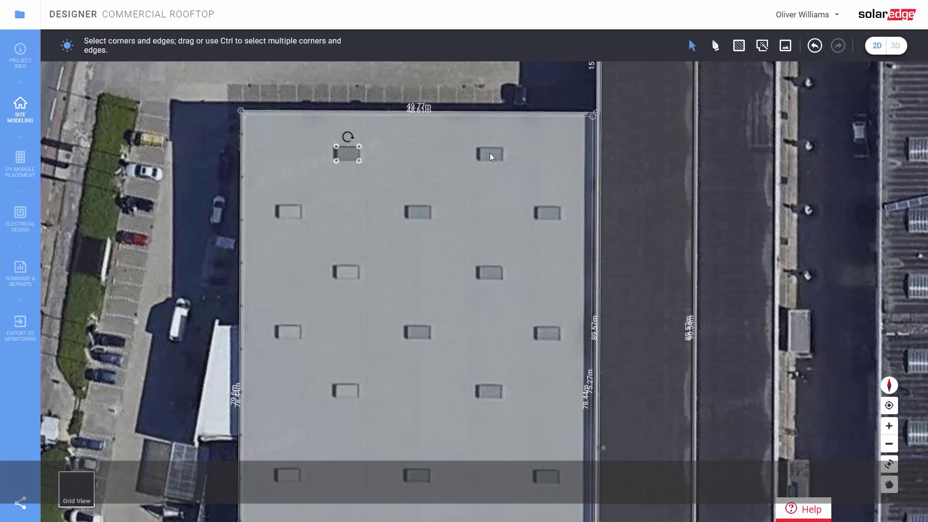
key(ctrl+v)
click(452, 176)
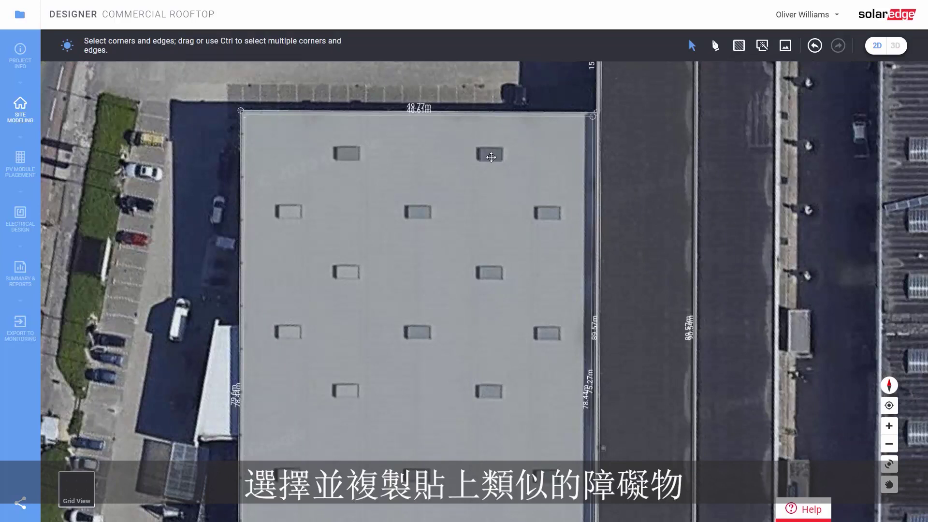
drag(311, 132, 522, 190)
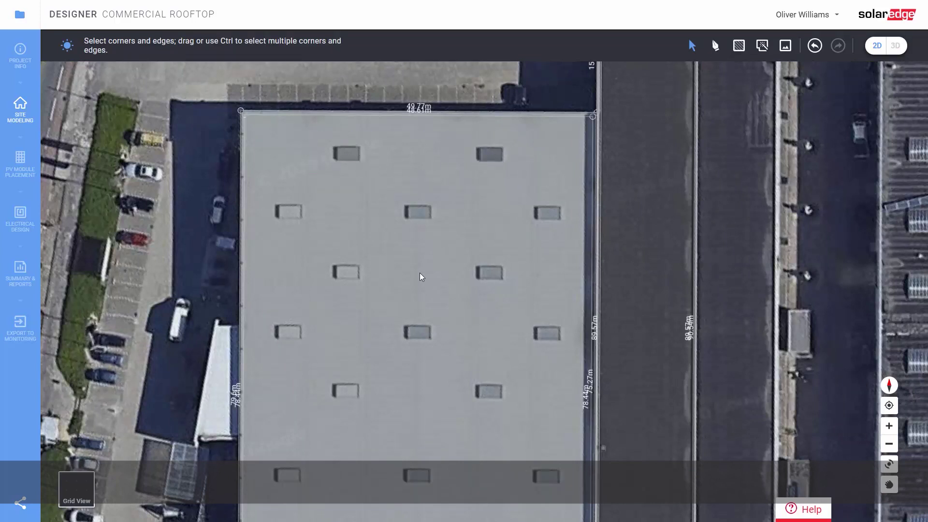
Paste copies of the skylight obstacles over all remaining skylights down to the white roof's lower end
key(ctrl+v)
key(ctrl+v)
middle_drag(433, 325, 491, 355)
key(ctrl+v)
drag(393, 252, 403, 252)
drag(490, 243, 476, 243)
key(ctrl+v)
key(ctrl+v)
middle_drag(464, 416, 489, 118)
key(ctrl+v)
key(ctrl+v)
drag(632, 328, 632, 385)
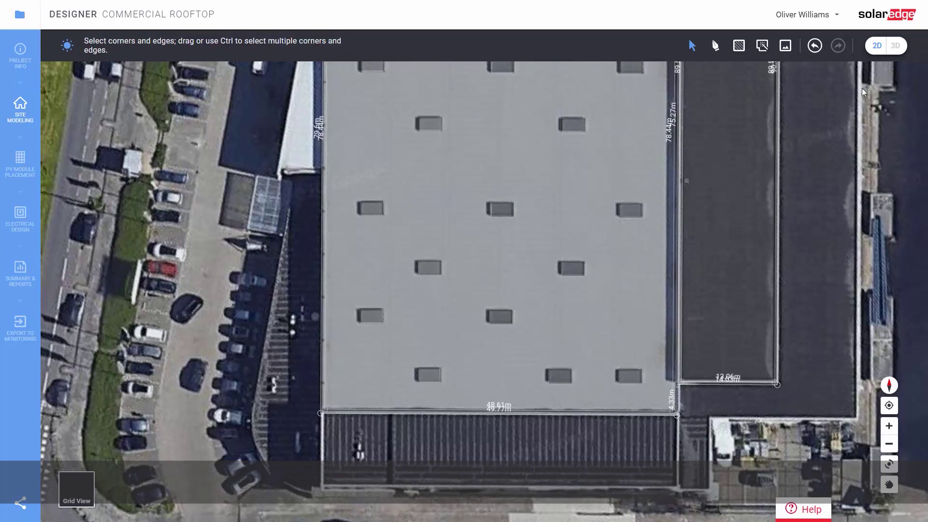
Show the whole site in 3D, open PV module placement and display the irradiance map on the roofs
click(895, 46)
click(890, 407)
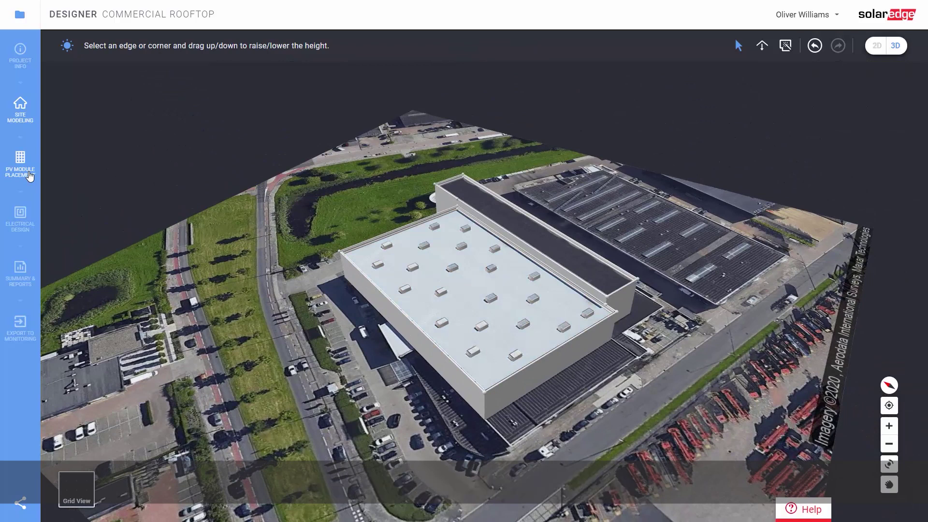
click(29, 177)
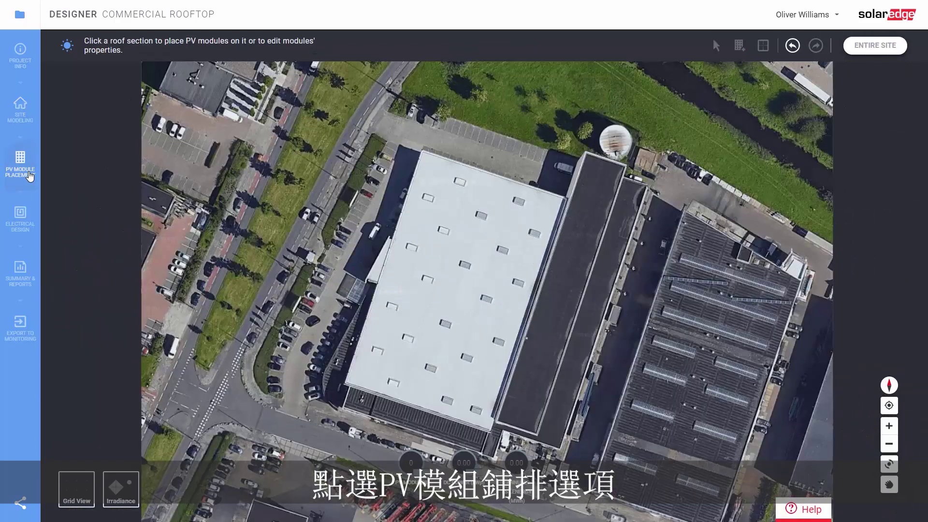
click(127, 496)
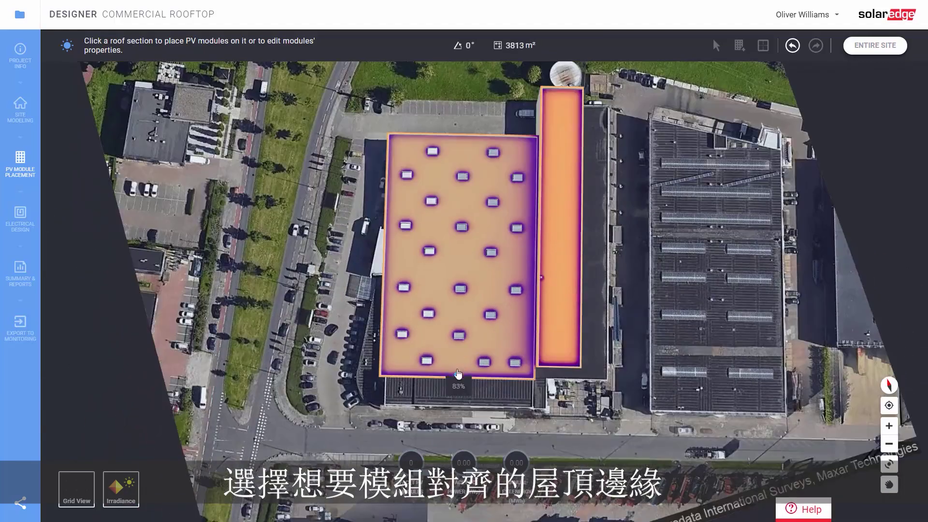
Align the white roof's module layout to its lower edge and choose the Trina Solar Energy module TSM-330PEG14 (DUOMAX)
click(458, 373)
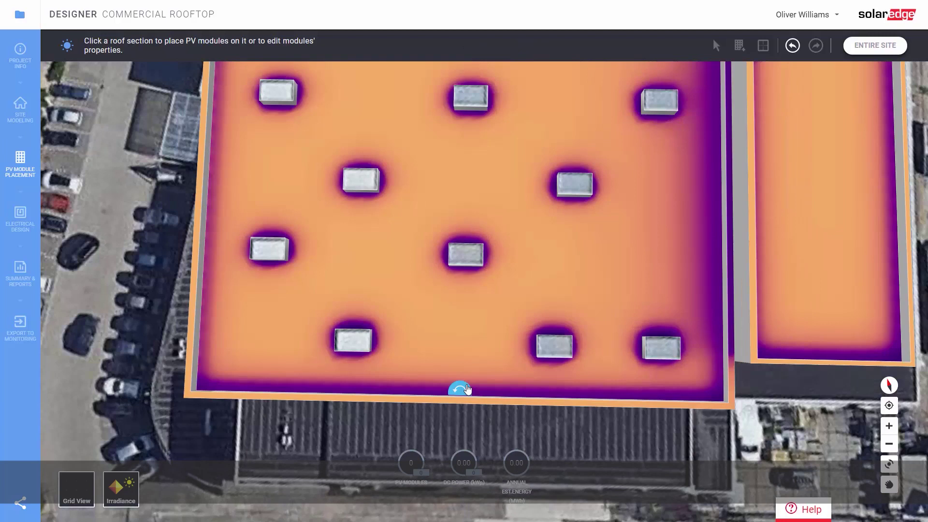
click(467, 389)
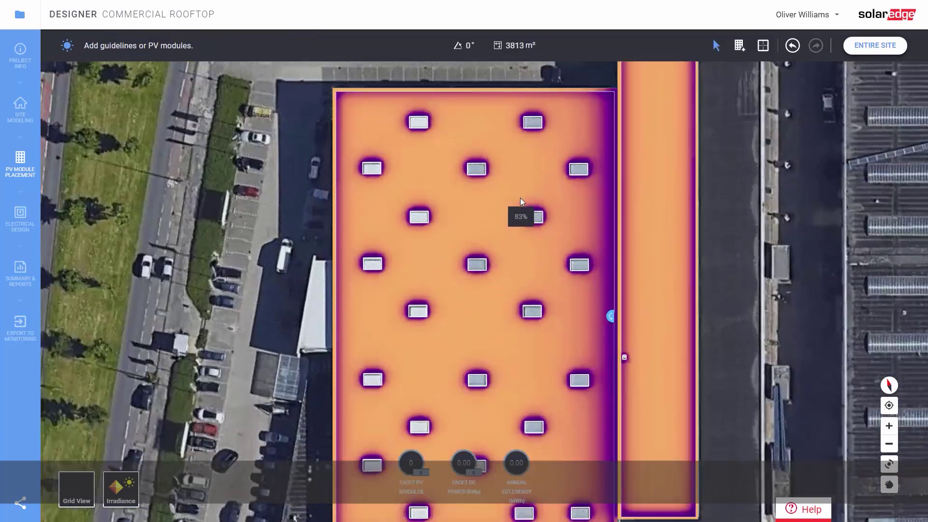
click(739, 47)
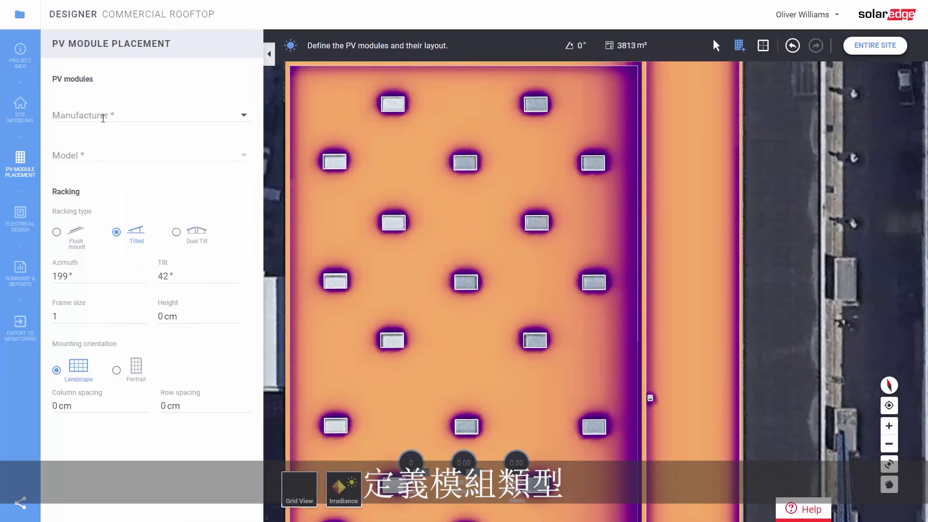
click(105, 116)
click(101, 177)
click(108, 154)
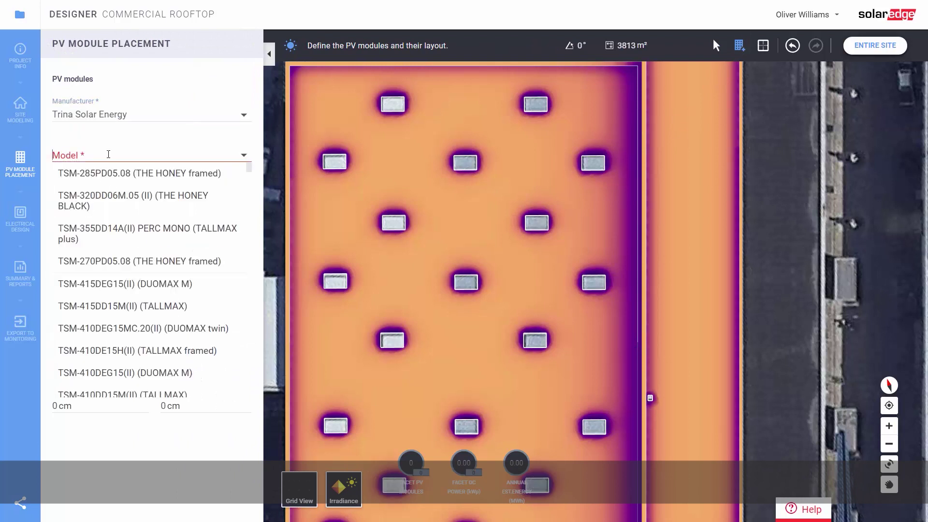
text(330PEG14 (DUOMAX)
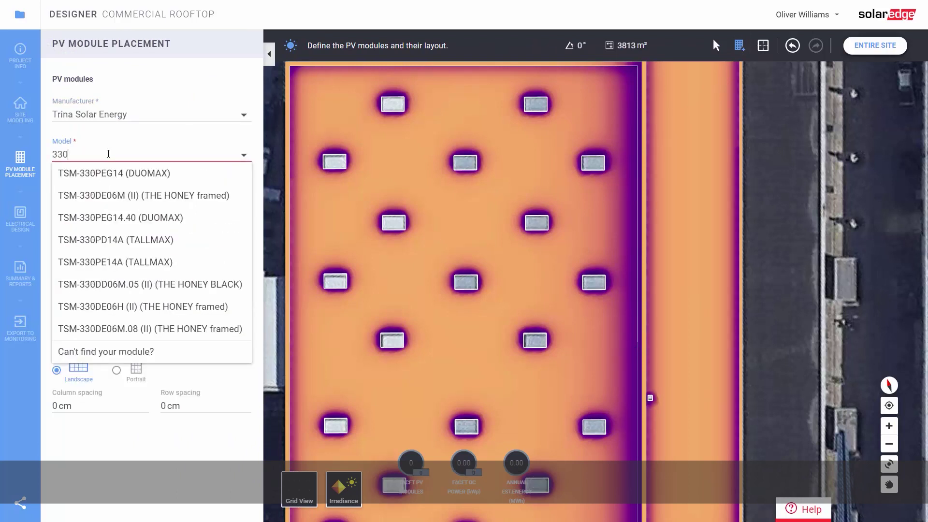
click(110, 173)
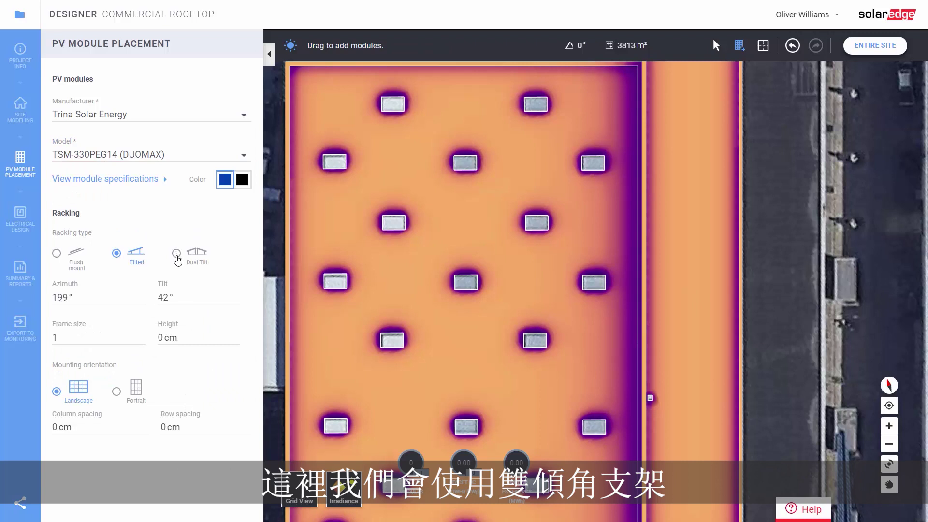
Lay out a dual-tilt module array with 50 cm row spacing across the white roof, extending it down to the lowest skylights
click(176, 256)
click(167, 387)
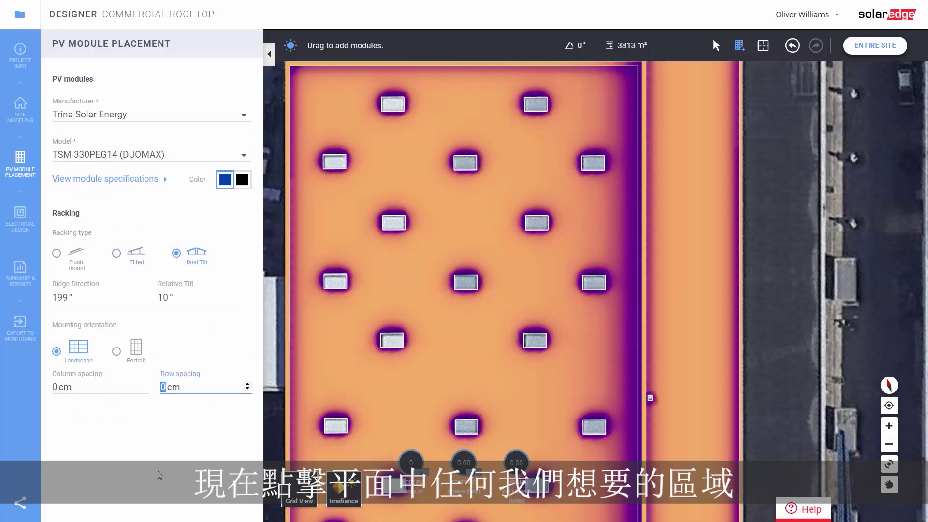
drag(344, 128, 622, 514)
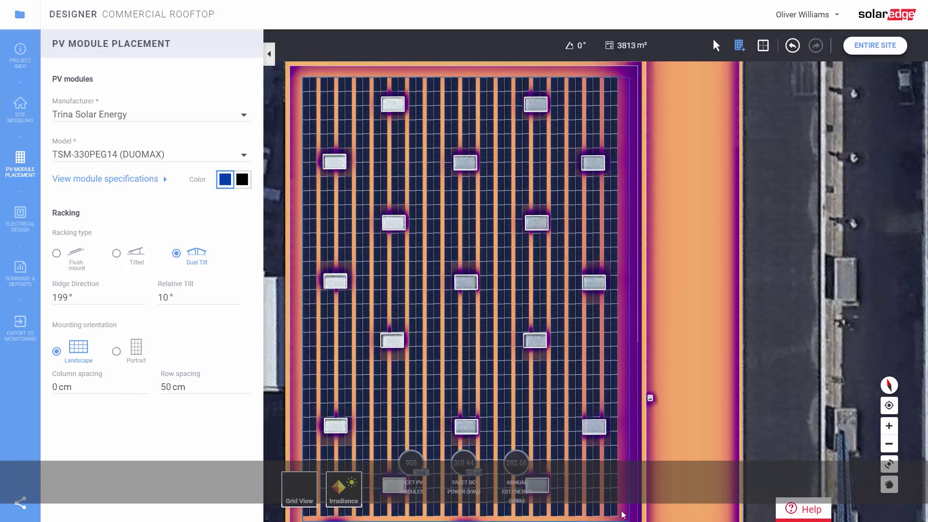
drag(699, 414, 727, 209)
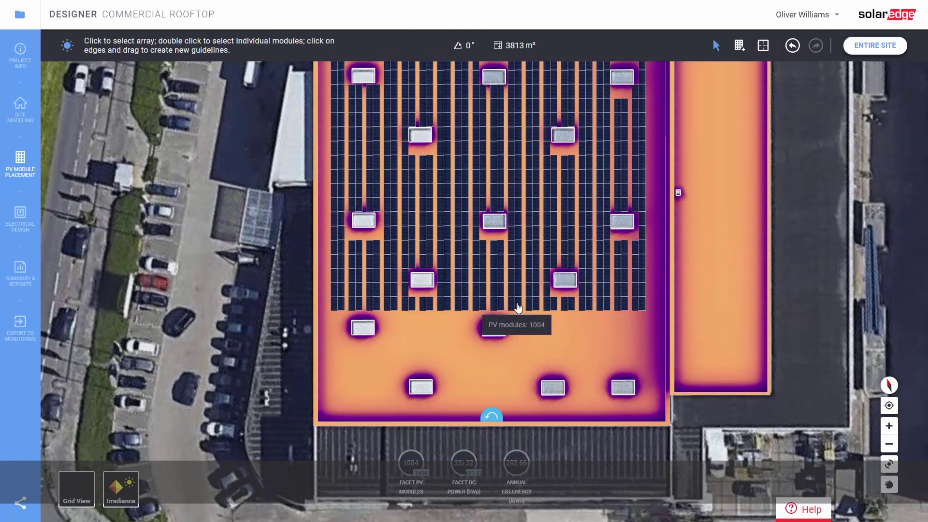
click(518, 308)
drag(488, 311, 489, 405)
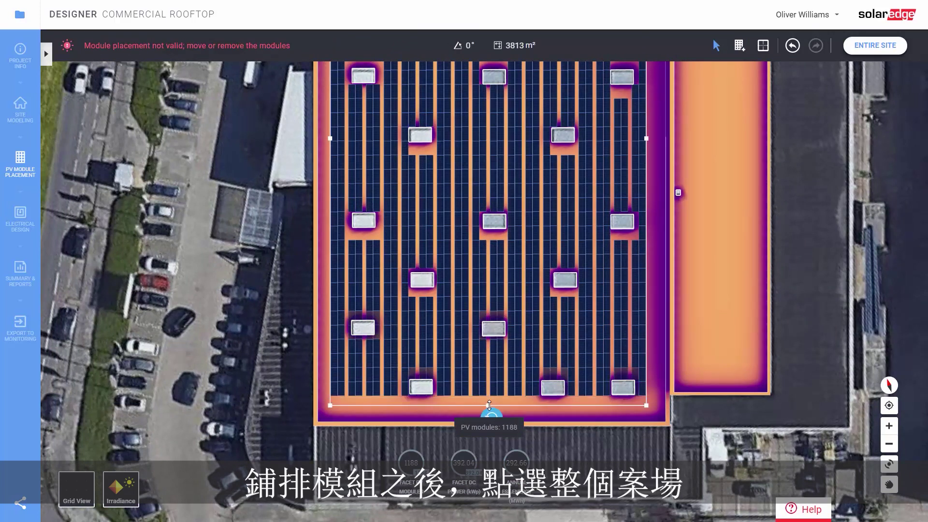
Return to the entire site and open the narrow dark roof for module placement, aligned to its lower edge
click(875, 45)
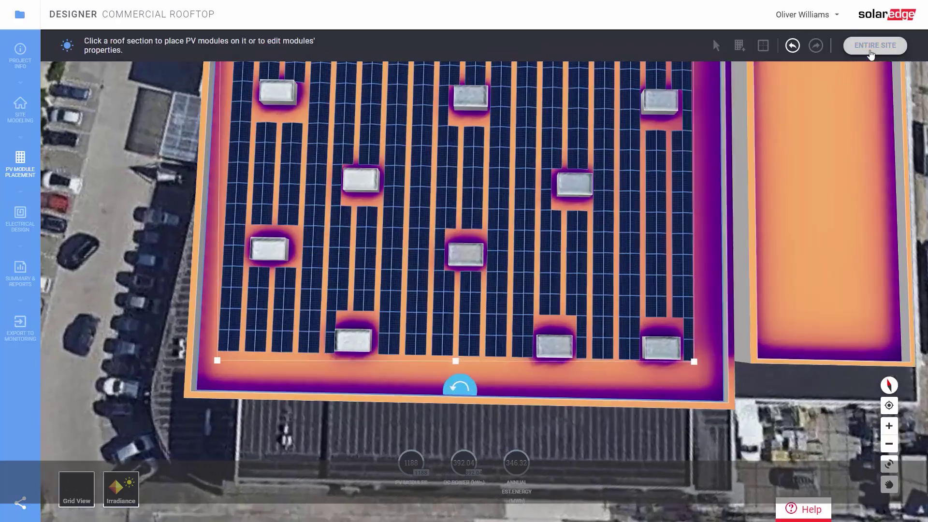
click(730, 144)
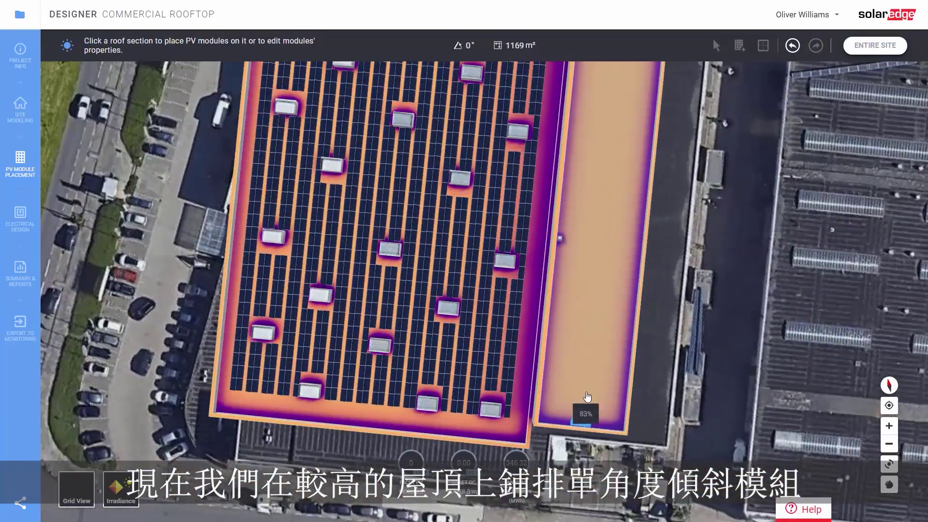
click(586, 396)
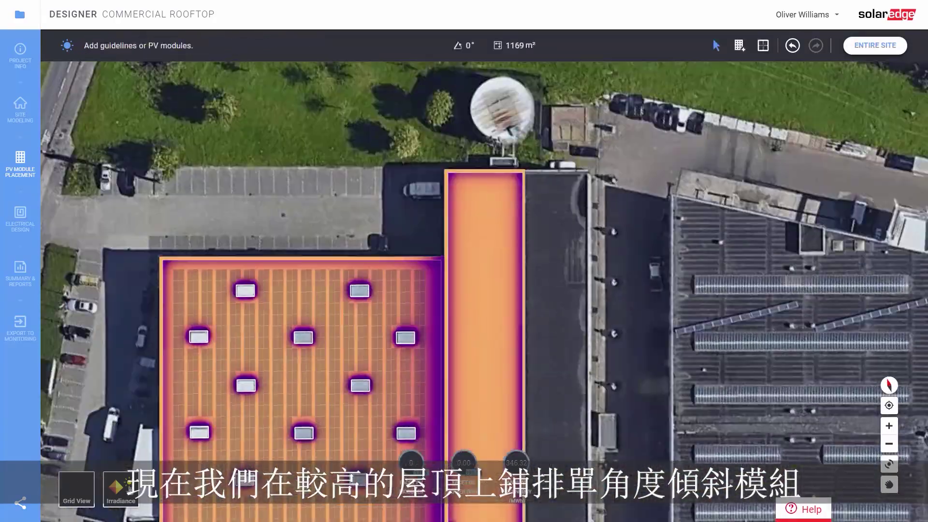
Define tilted racking for the narrow roof's modules with a 15° tilt and 40 cm row spacing
click(739, 45)
click(116, 254)
drag(167, 297, 155, 297)
text(15)
double_click(158, 428)
text(40)
Place a tilted module array at the narrow roof's upper end and extend it along the roof's full length
drag(454, 180, 523, 212)
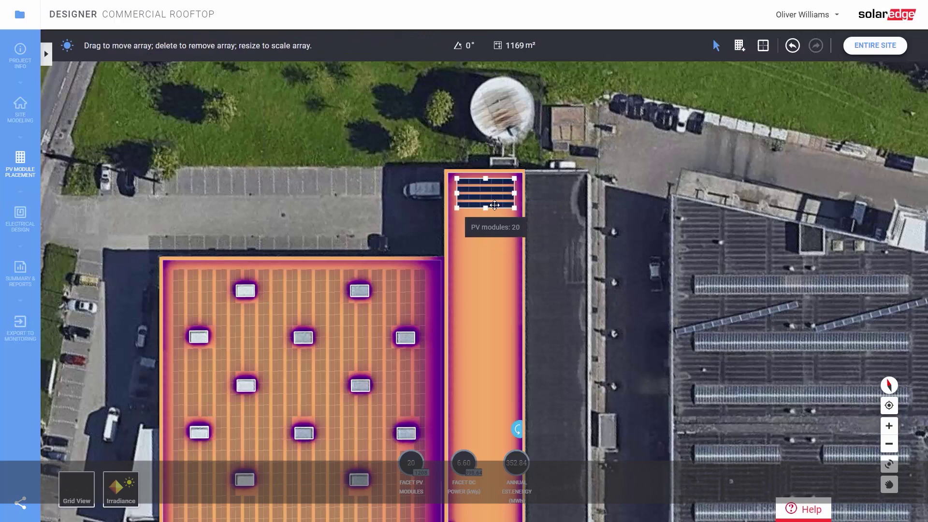
right_drag(471, 319, 481, 224)
scroll(481, 224, down, 2)
drag(489, 153, 490, 447)
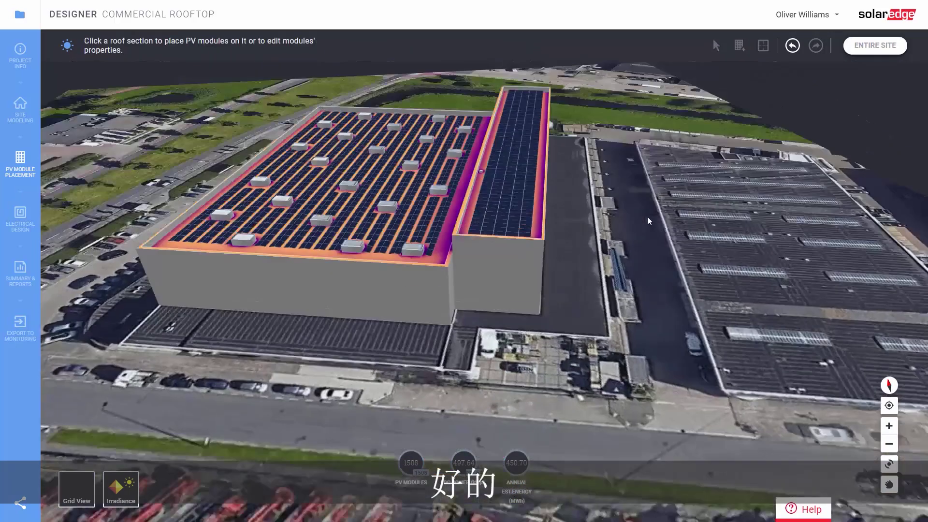
Open the electrical design, enable auto-stringing and generate the string layout for the proposed inverters and power optimizers
middle_drag(647, 220, 705, 258)
scroll(715, 270, down, 2)
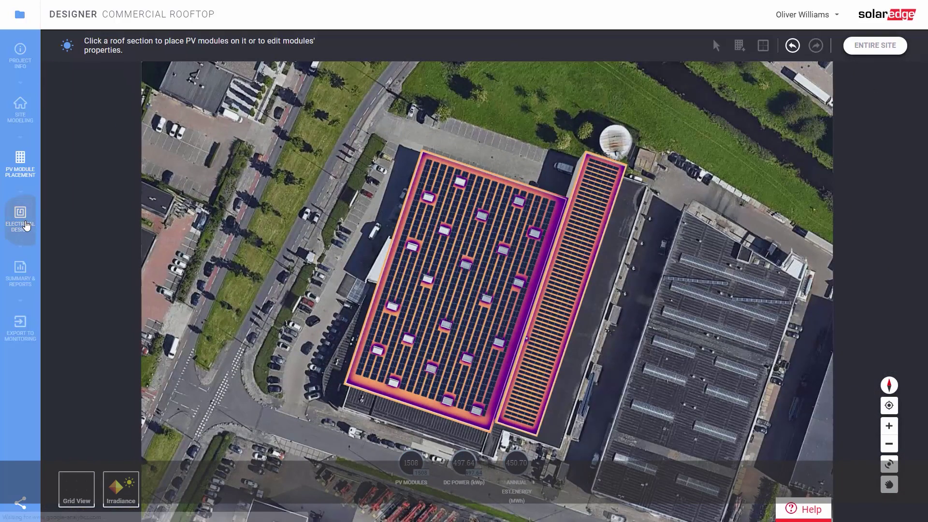
click(24, 223)
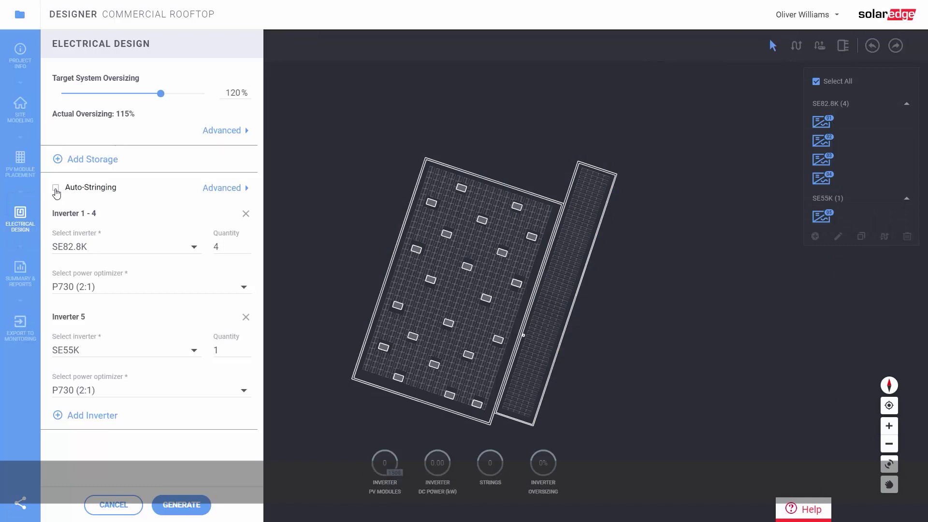
click(55, 190)
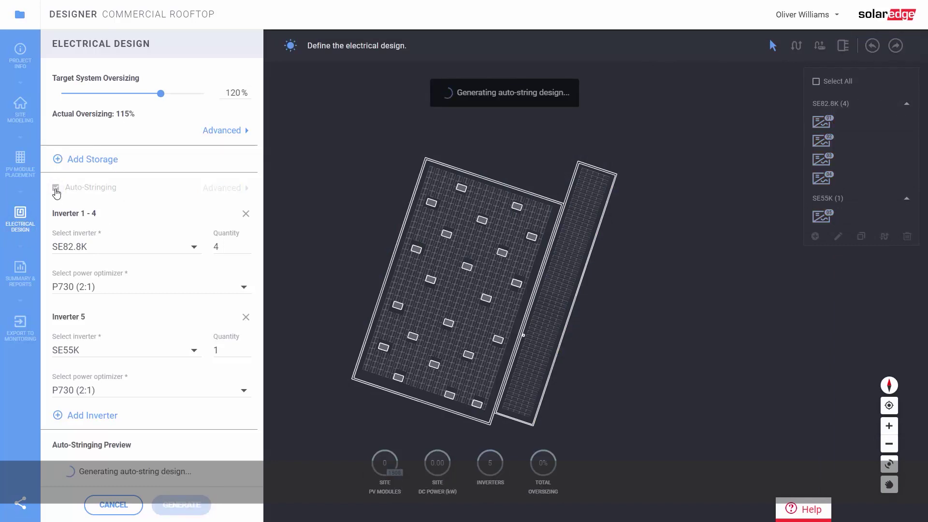
scroll(139, 377, down, 3)
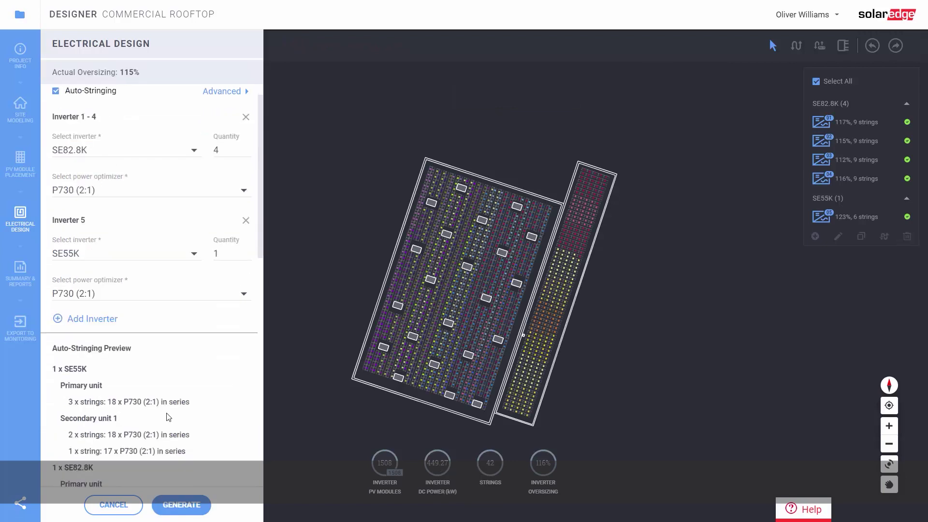
click(186, 506)
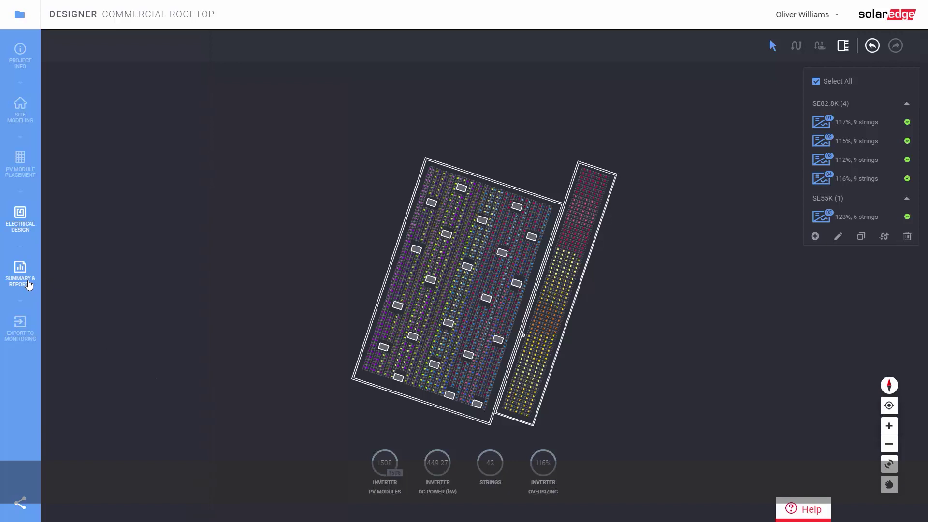
Open the project summary and examine the system data, estimated monthly energy, system loss diagram and PV module list
click(29, 285)
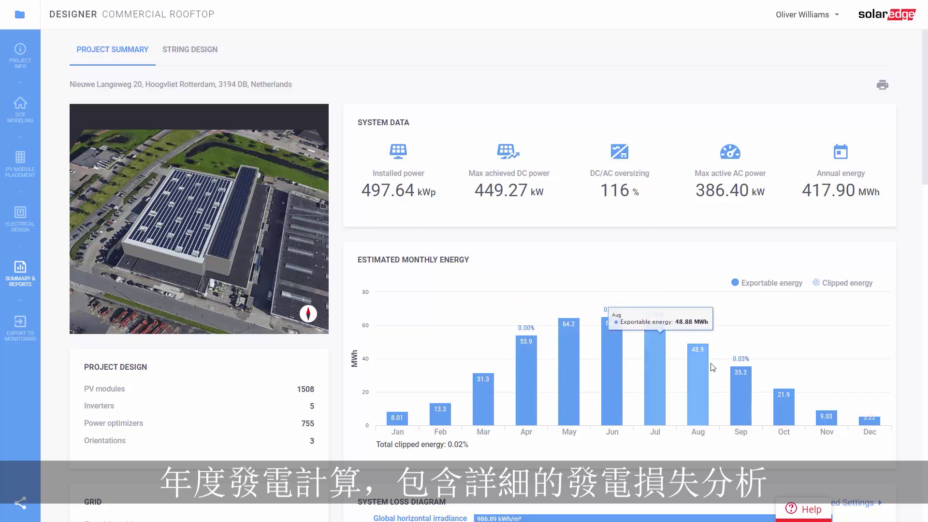
scroll(905, 426, down, 3)
scroll(905, 426, down, 3)
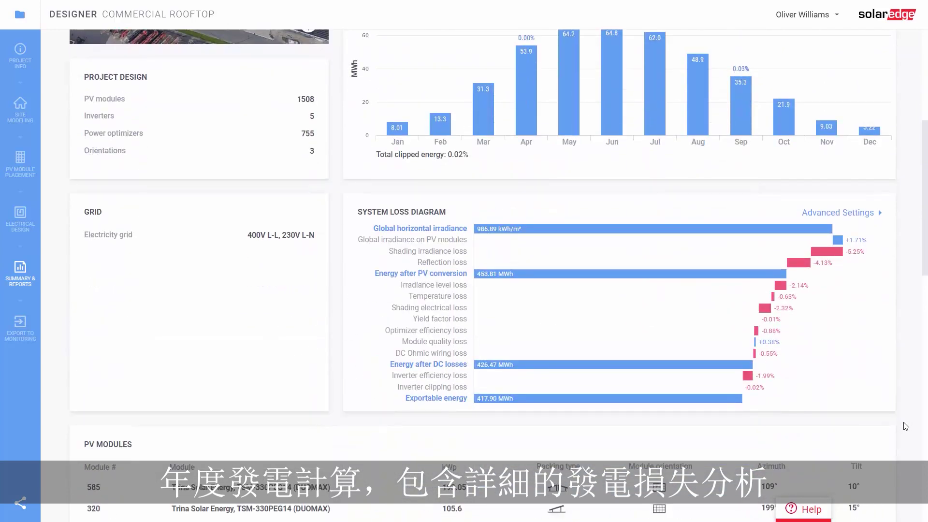
scroll(905, 426, down, 3)
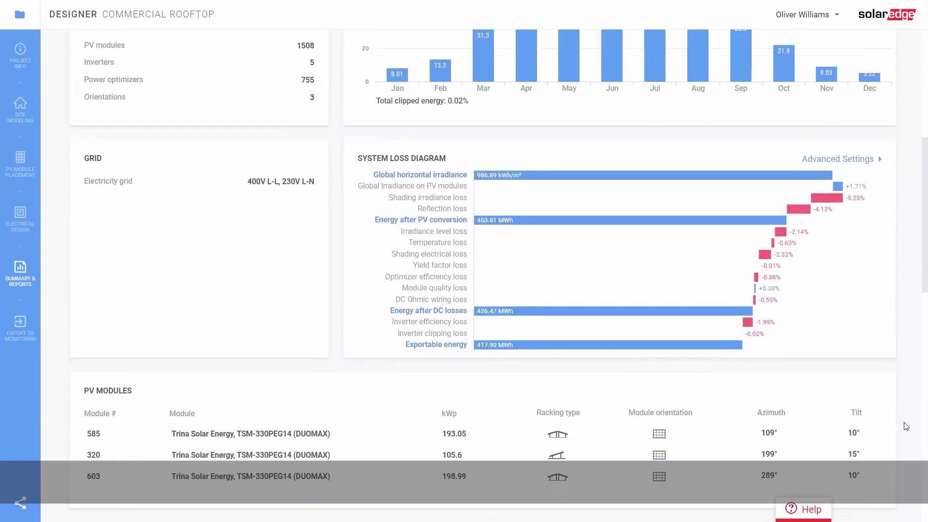